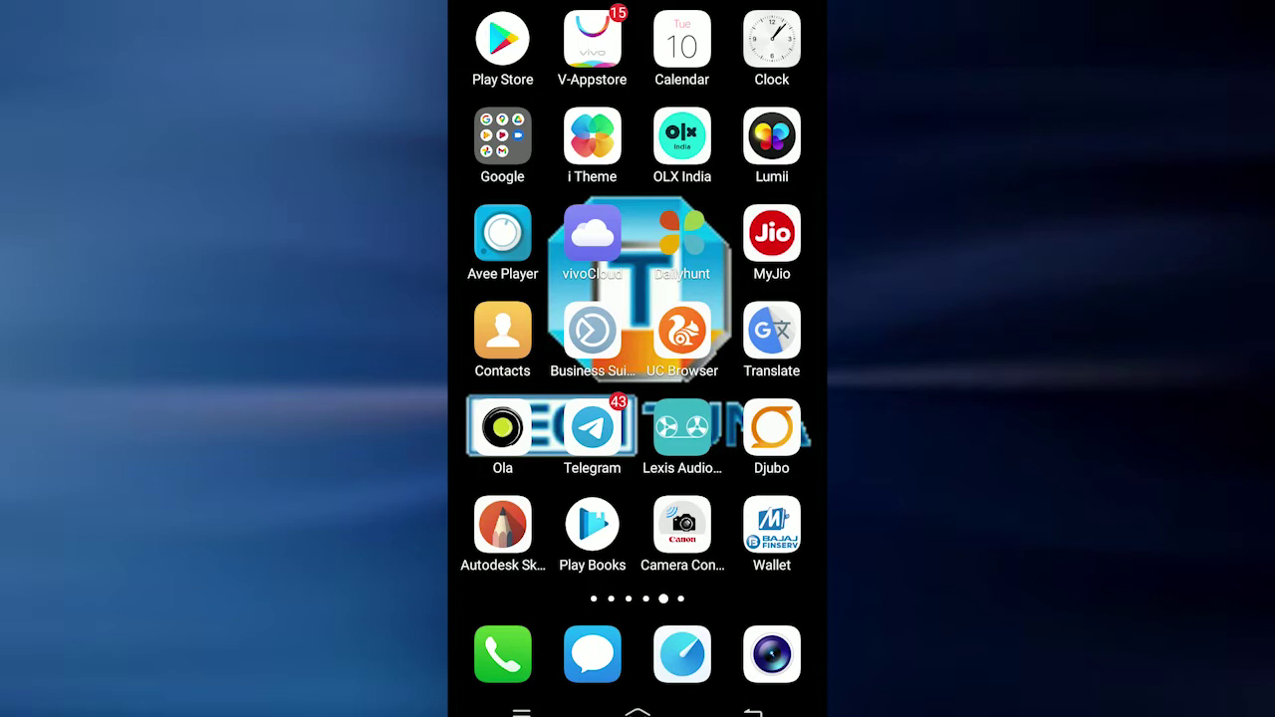
Step: Swipe to the home screen page holding WhatsApp, Facebook and YouTube
drag(758, 448, 518, 448)
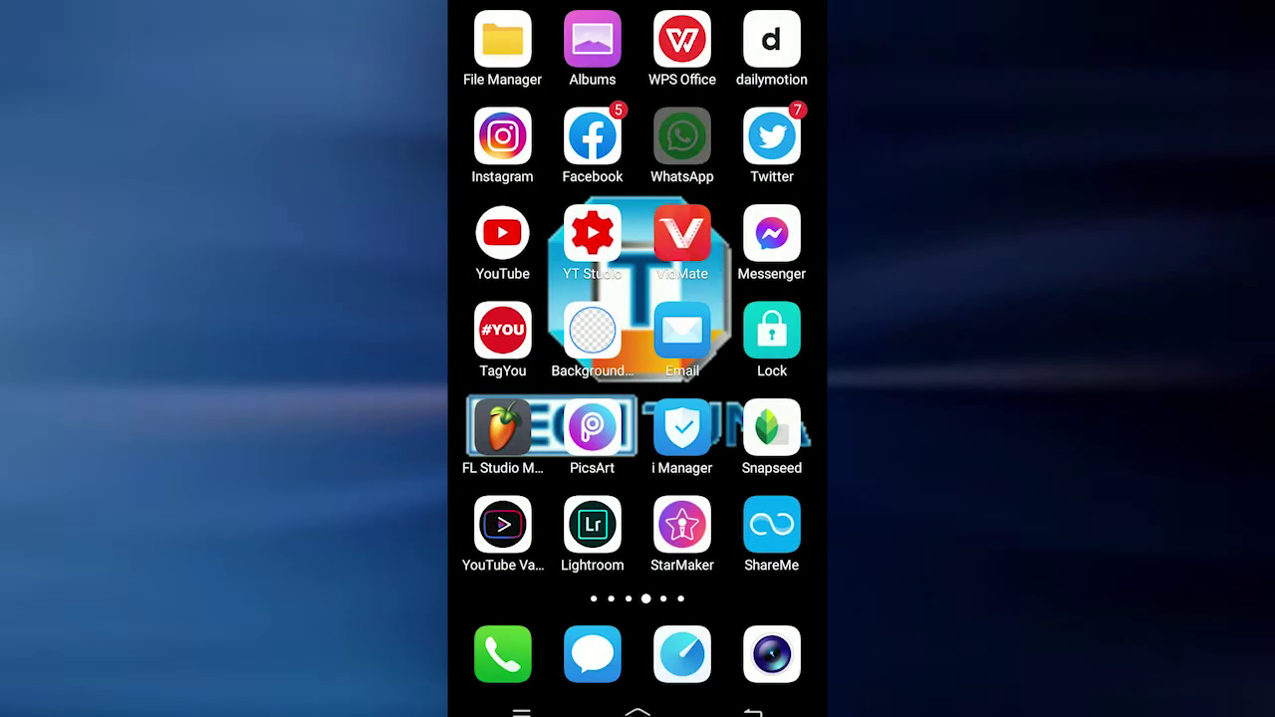
Step: Search the Play Store for 'google ind' and open Google Indic Keyboard
click(502, 40)
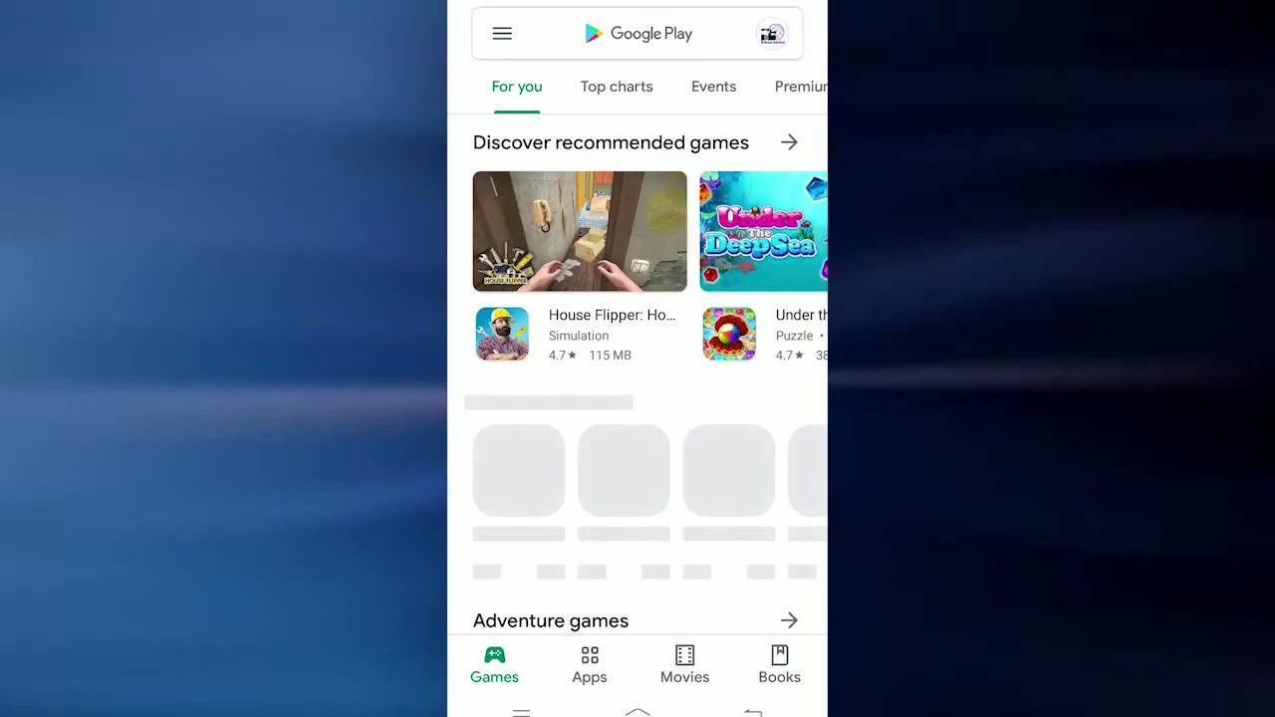
text(google ind)
click(598, 93)
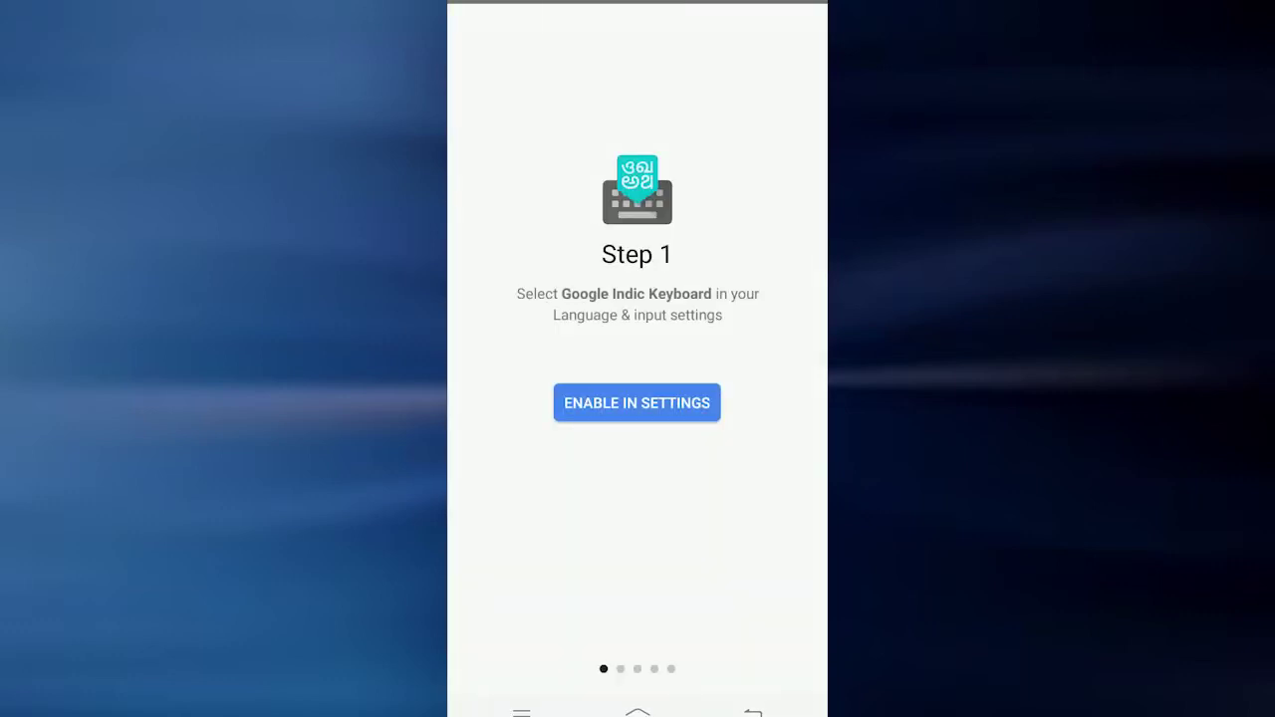
Step: Enable Google Indic Keyboard in input settings, accept the warning, and open the input-method chooser
click(652, 406)
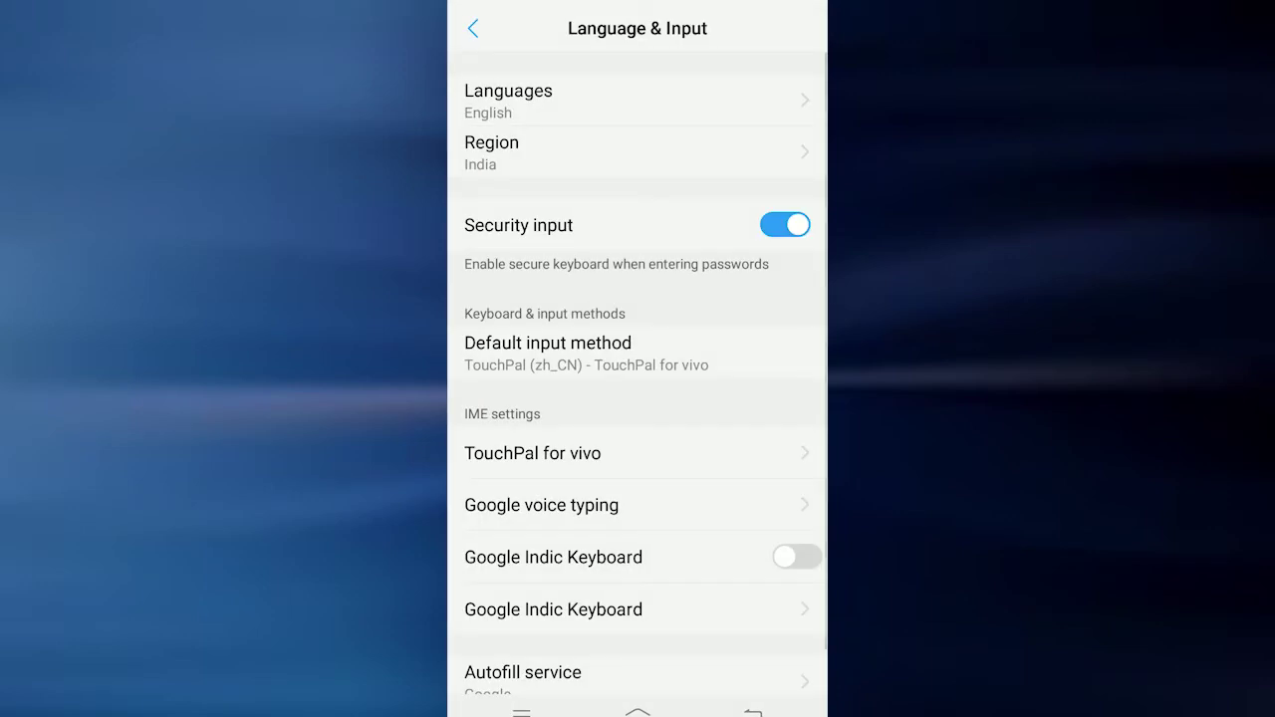
drag(712, 419, 711, 333)
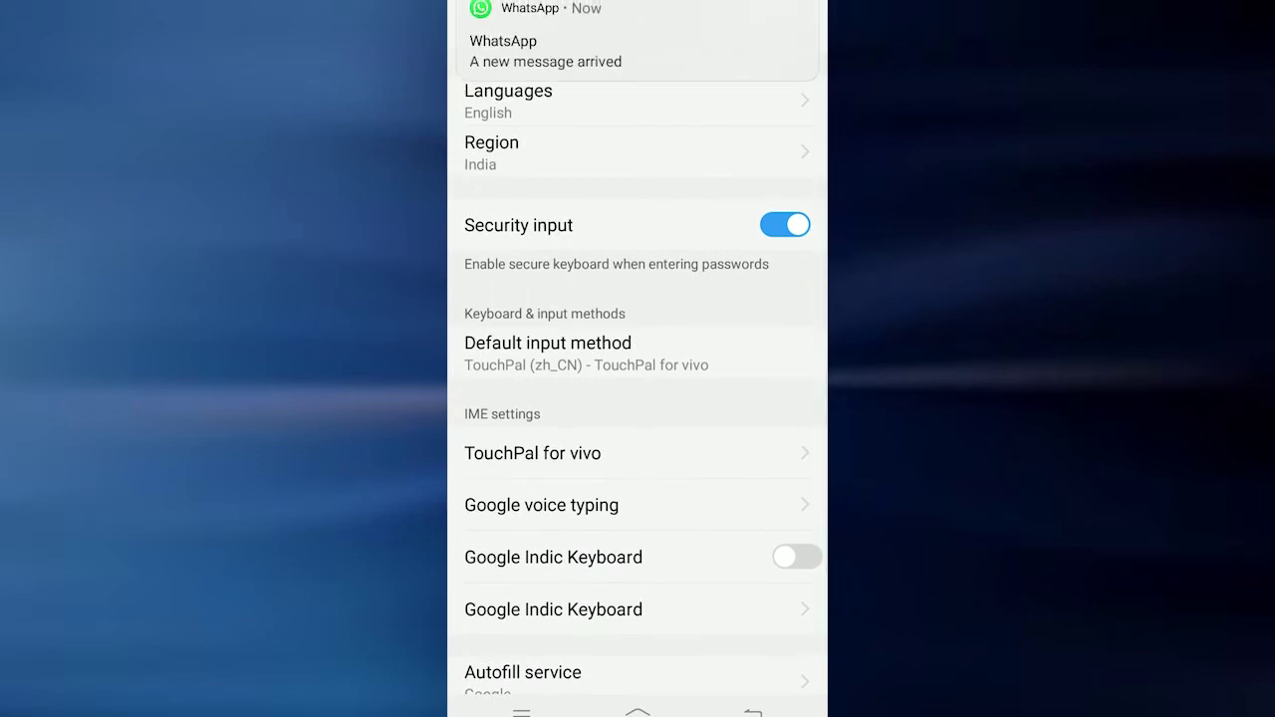
click(797, 557)
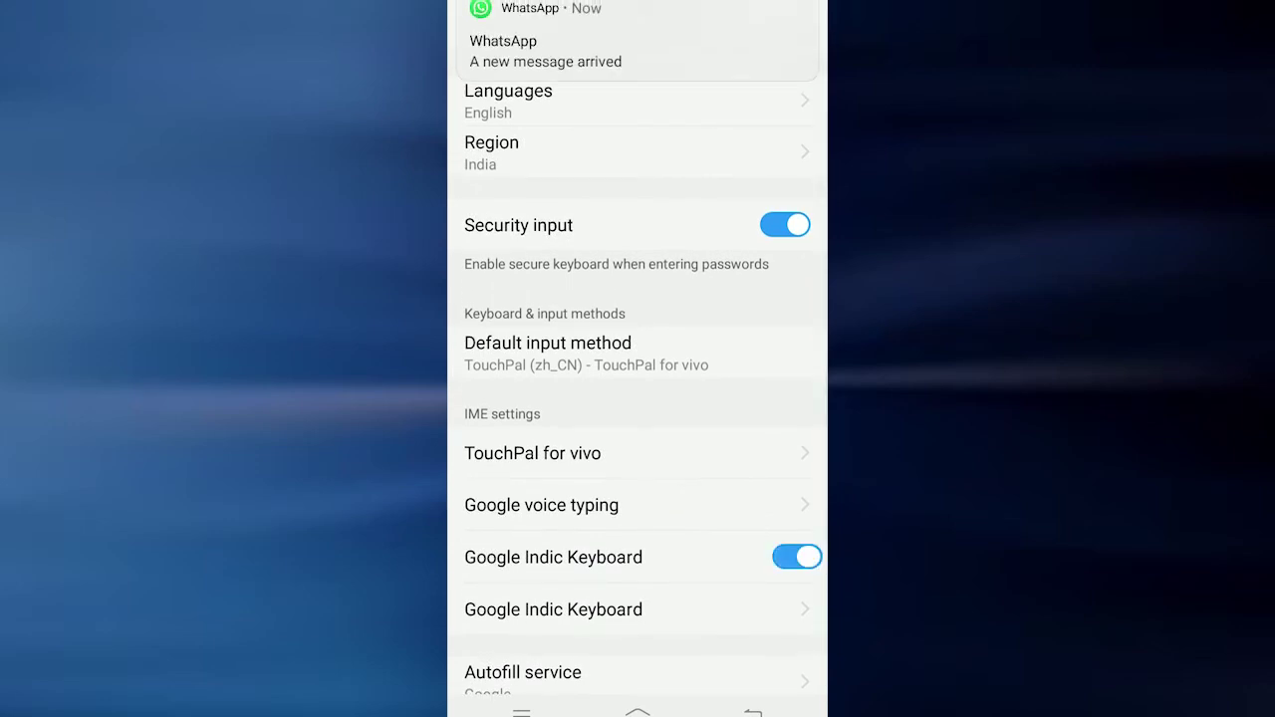
click(724, 654)
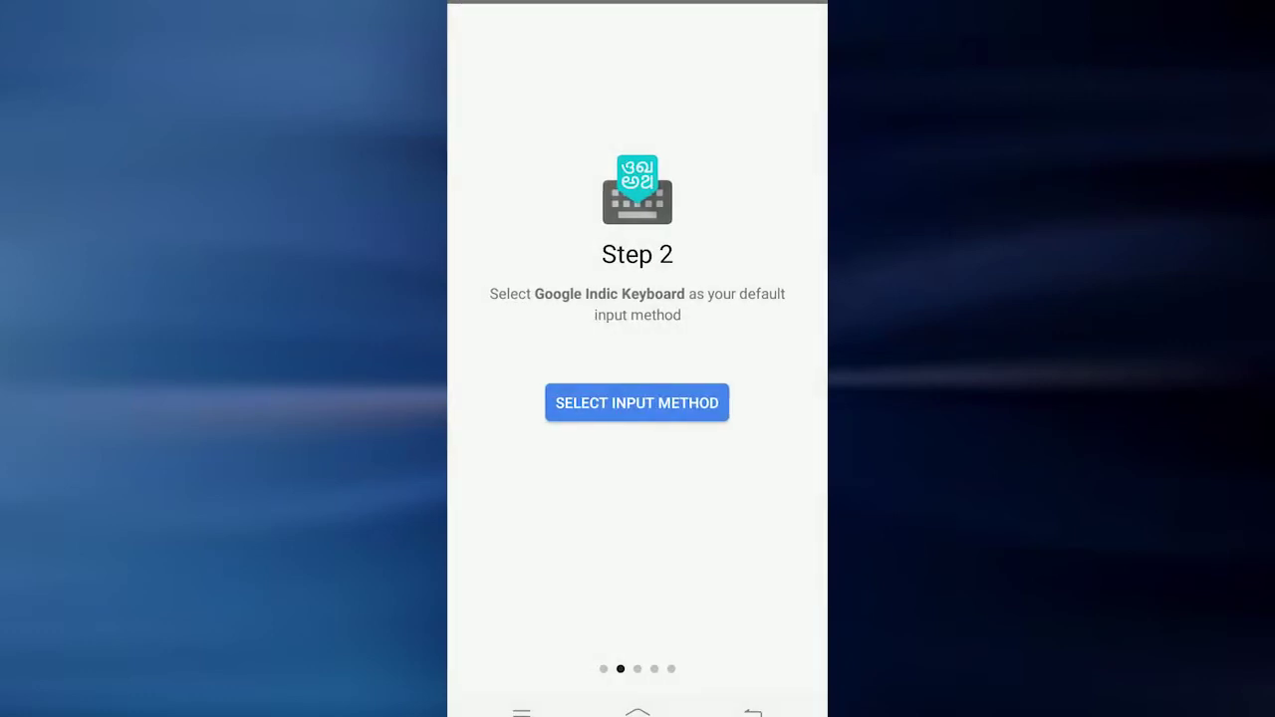
click(637, 403)
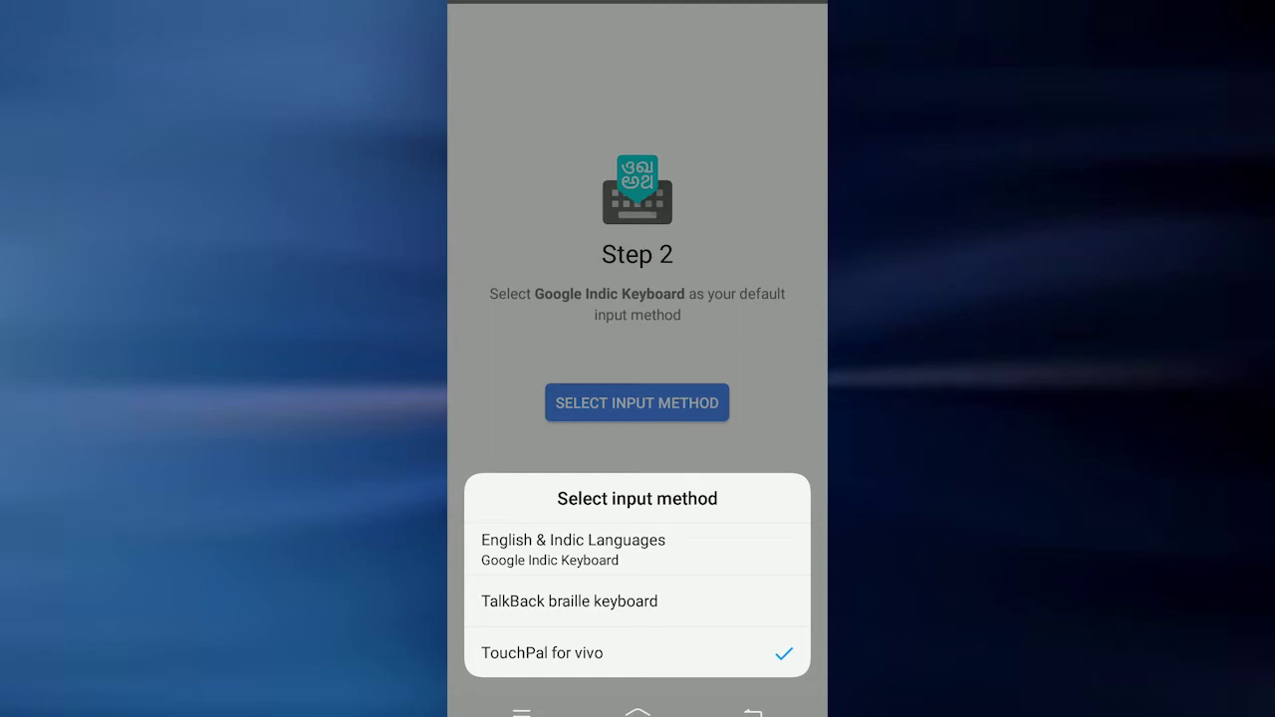
Step: Set English & Indic Languages as the default keyboard and allow contacts access
click(693, 550)
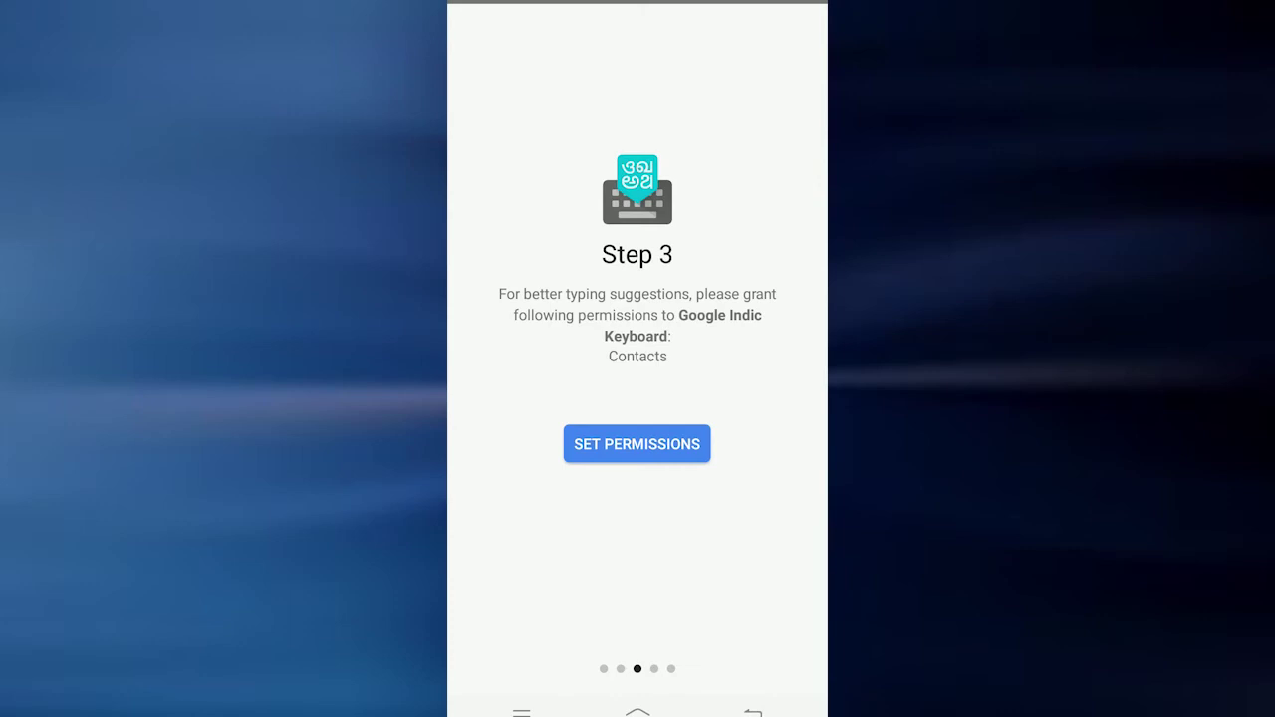
click(636, 444)
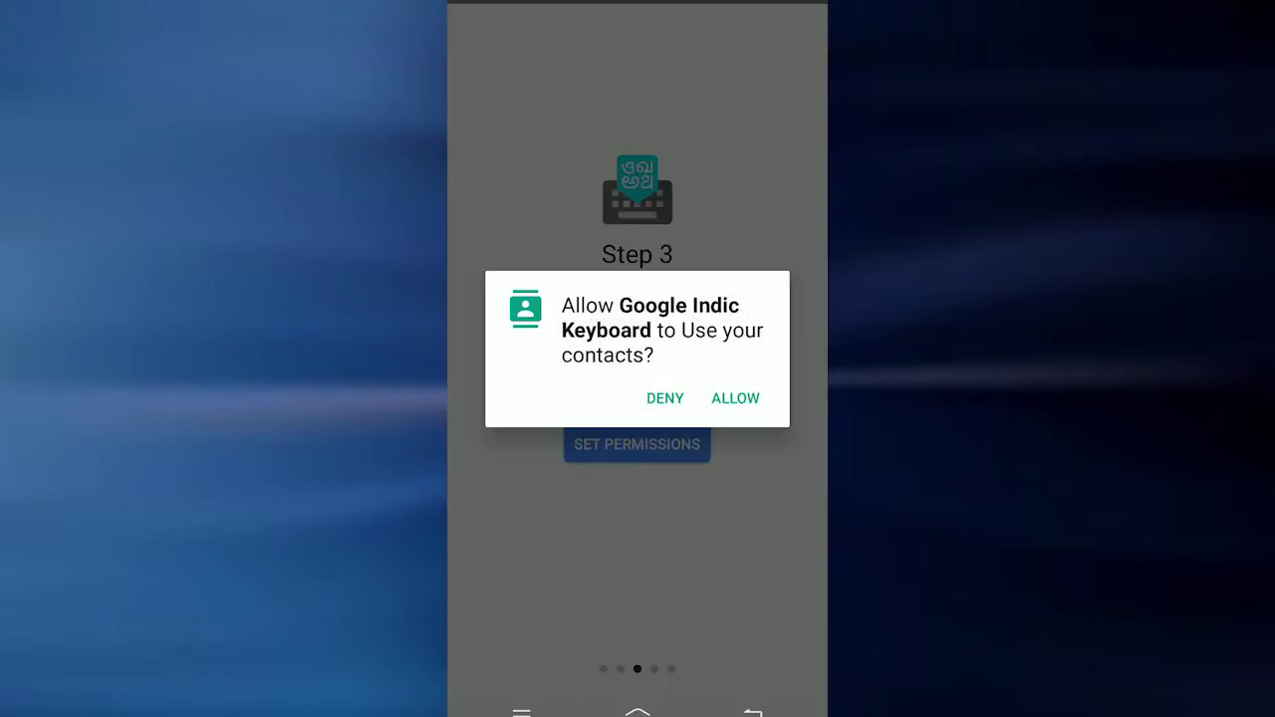
click(735, 398)
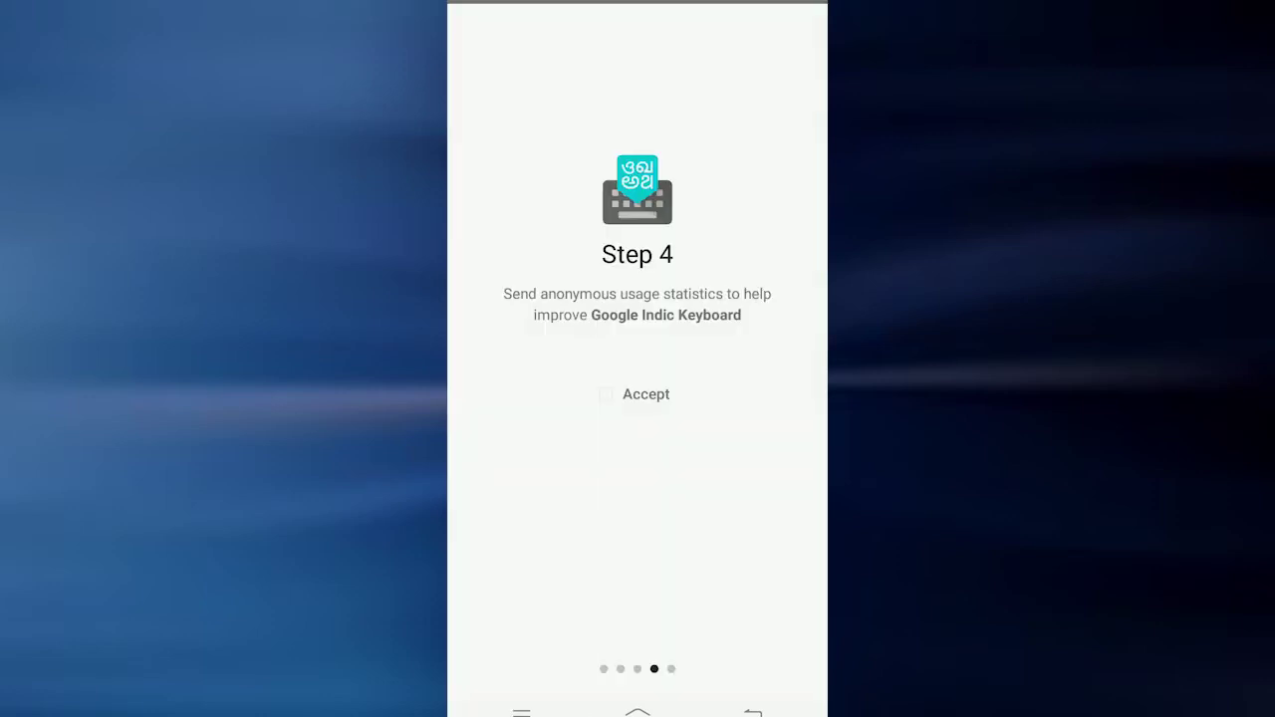
Step: Accept anonymous usage statistics and finish setup with the light theme
click(607, 395)
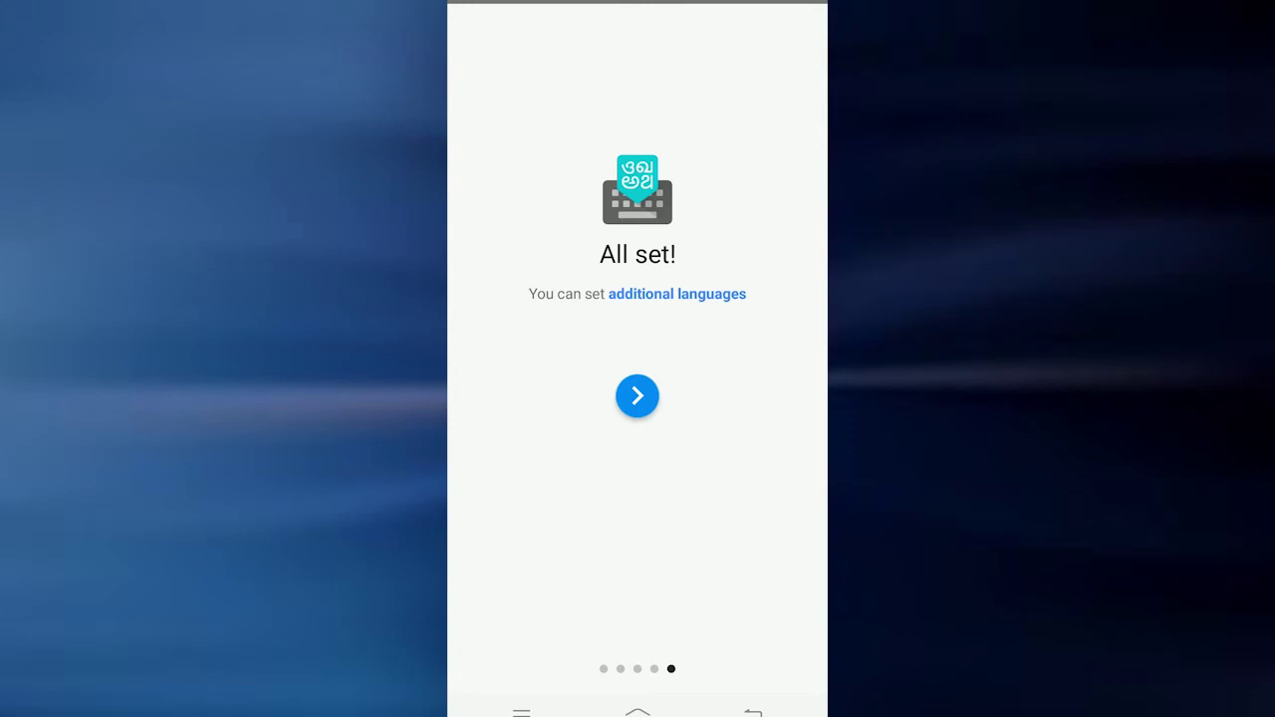
click(637, 396)
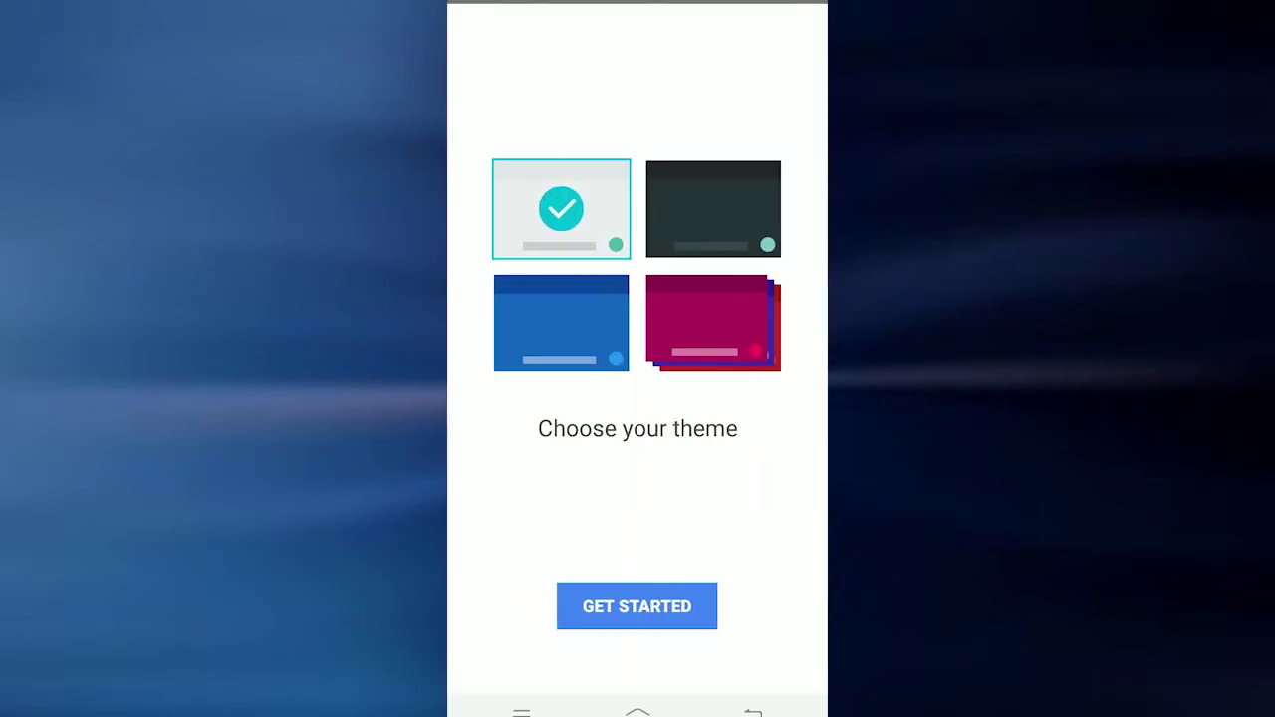
click(657, 606)
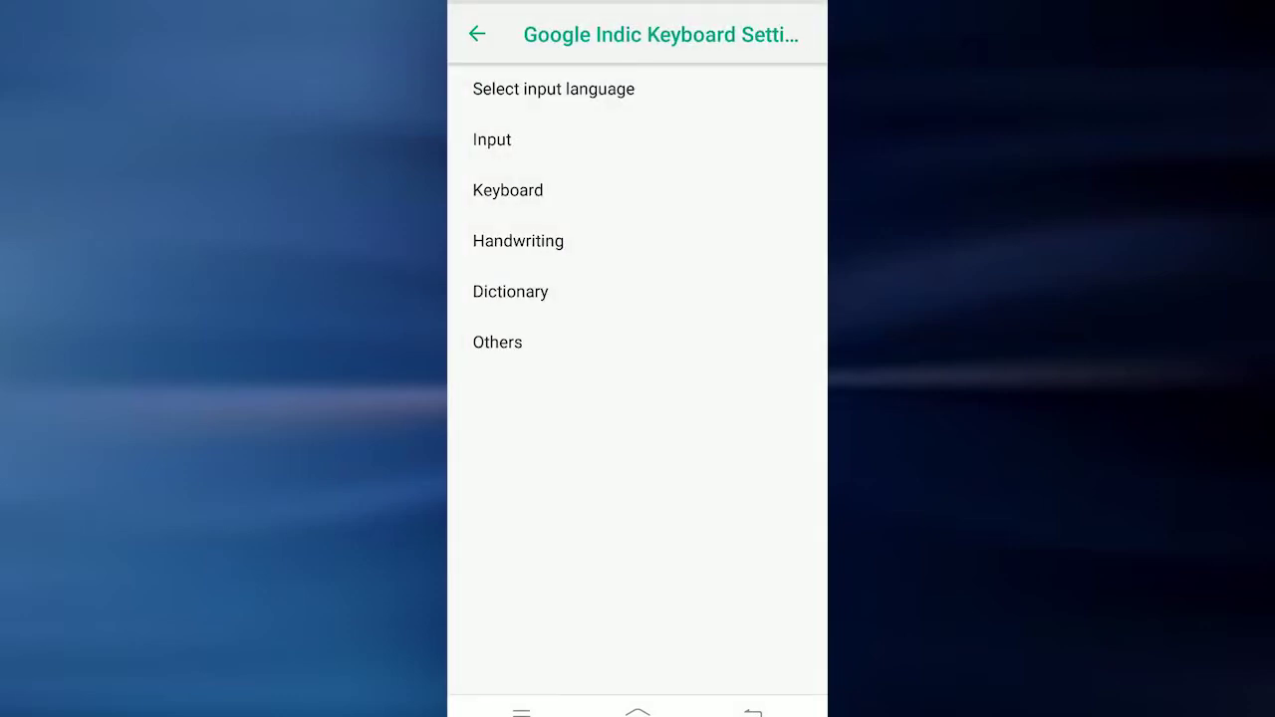
Step: Turn off system languages, switch on Odia & English, and return to Settings
click(642, 97)
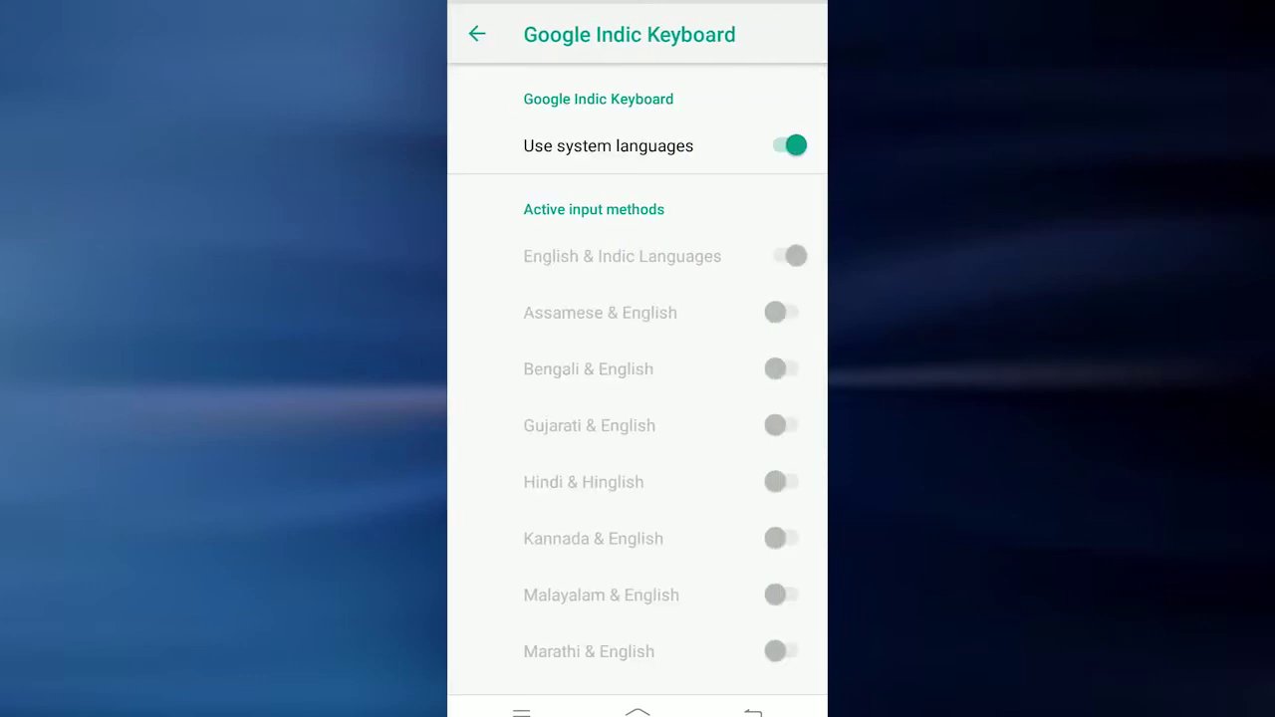
click(608, 146)
click(608, 145)
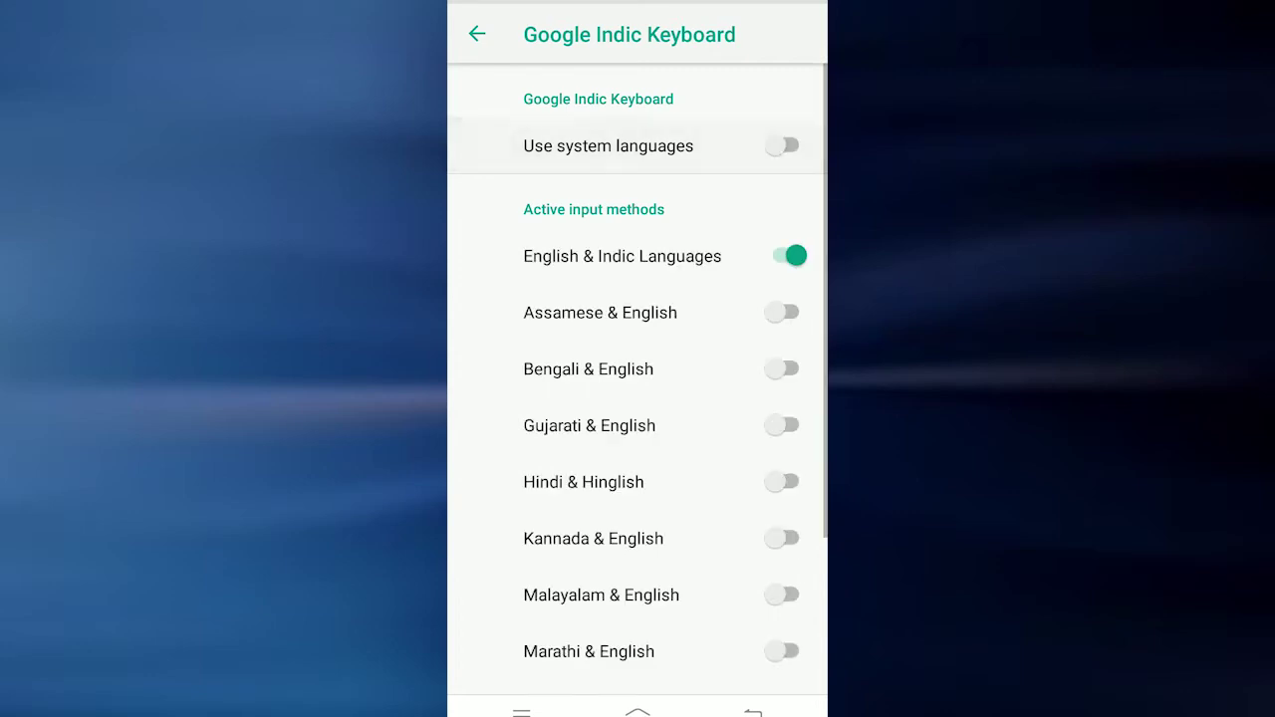
scroll(711, 498, down, 3)
scroll(667, 448, down, 2)
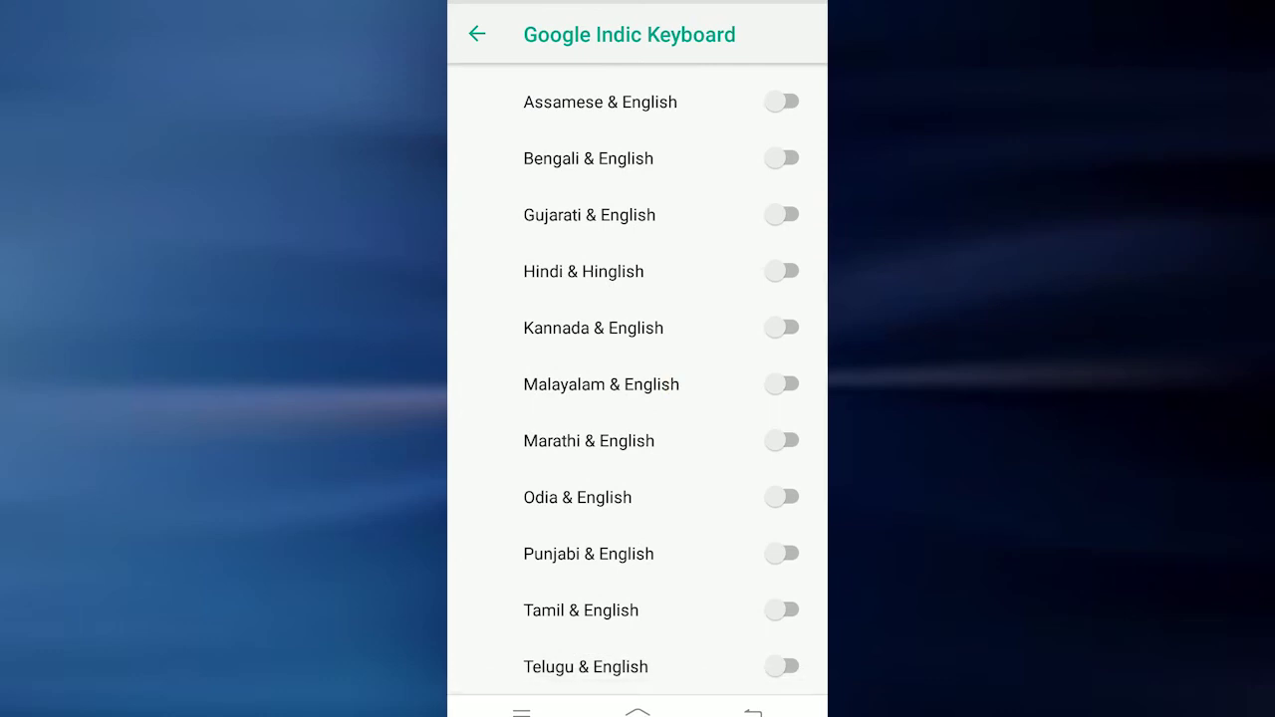
click(783, 497)
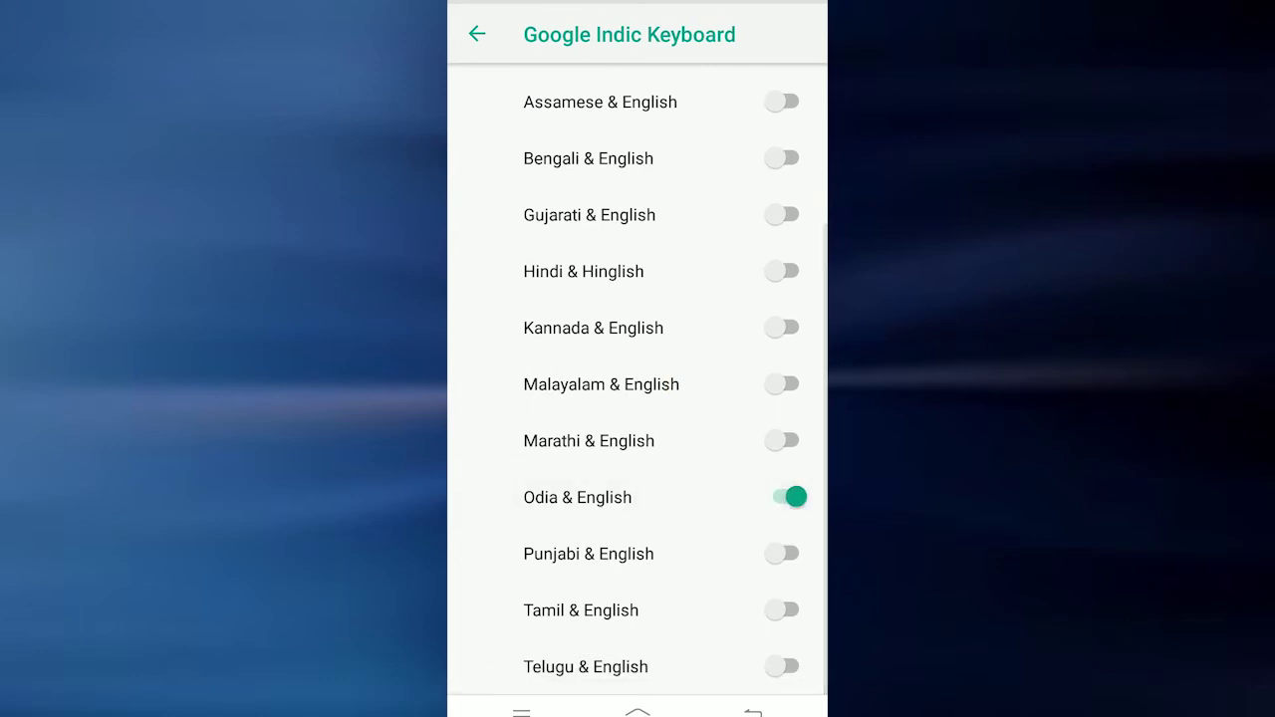
click(477, 34)
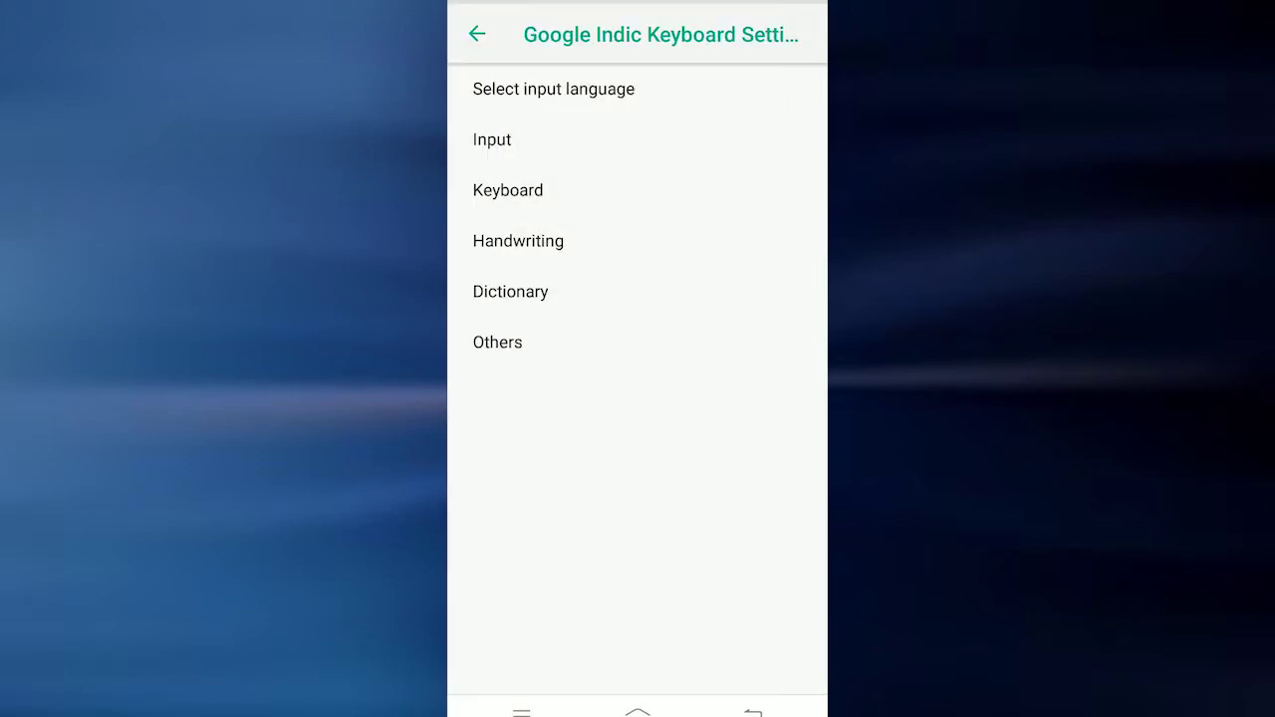
Step: Launch WhatsApp from the home screen, unlock it, and open the unread Hm chat
click(754, 712)
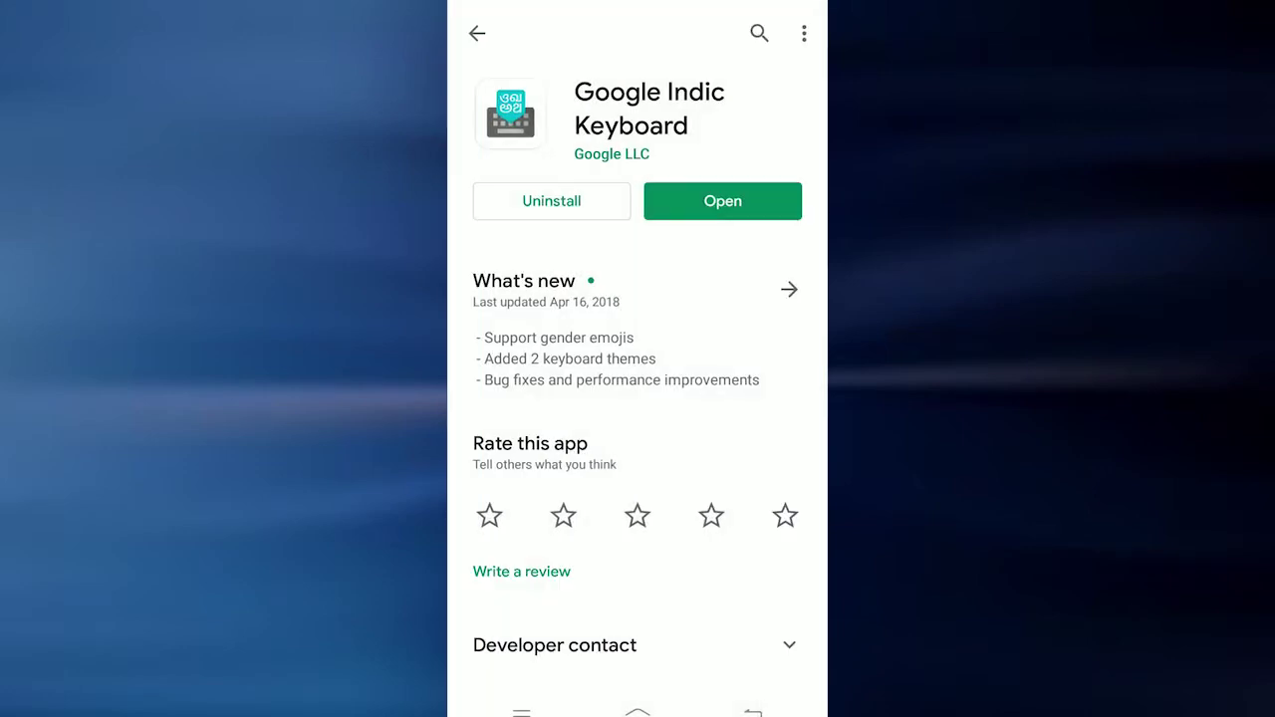
click(753, 711)
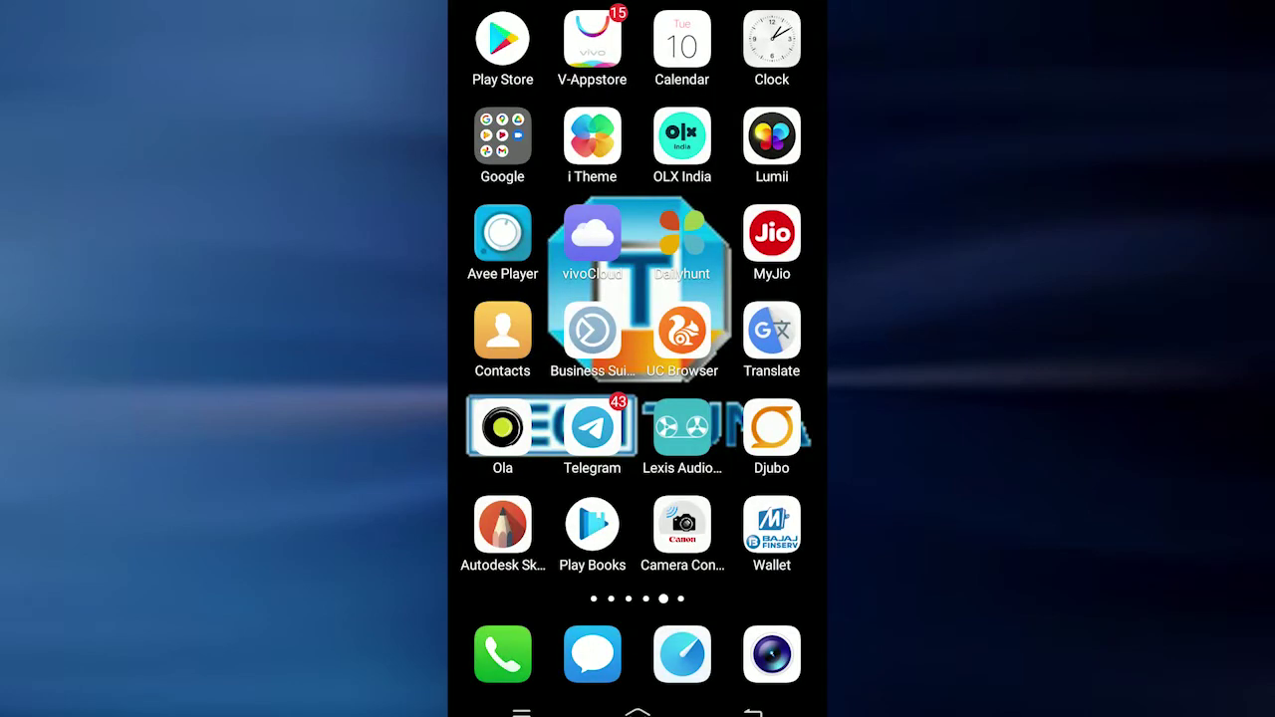
mouse_move(757, 299)
mouse_down()
mouse_move(518, 299)
mouse_move(757, 299)
mouse_up()
drag(518, 298, 757, 299)
click(701, 137)
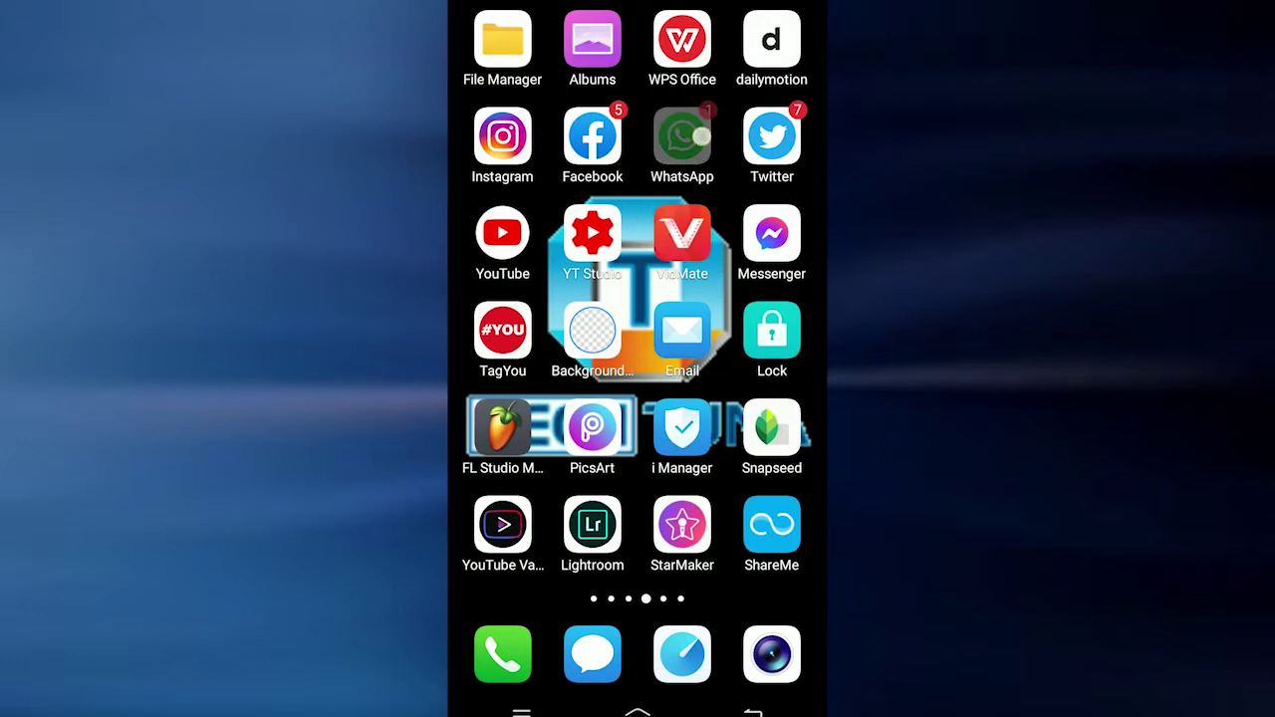
click(638, 242)
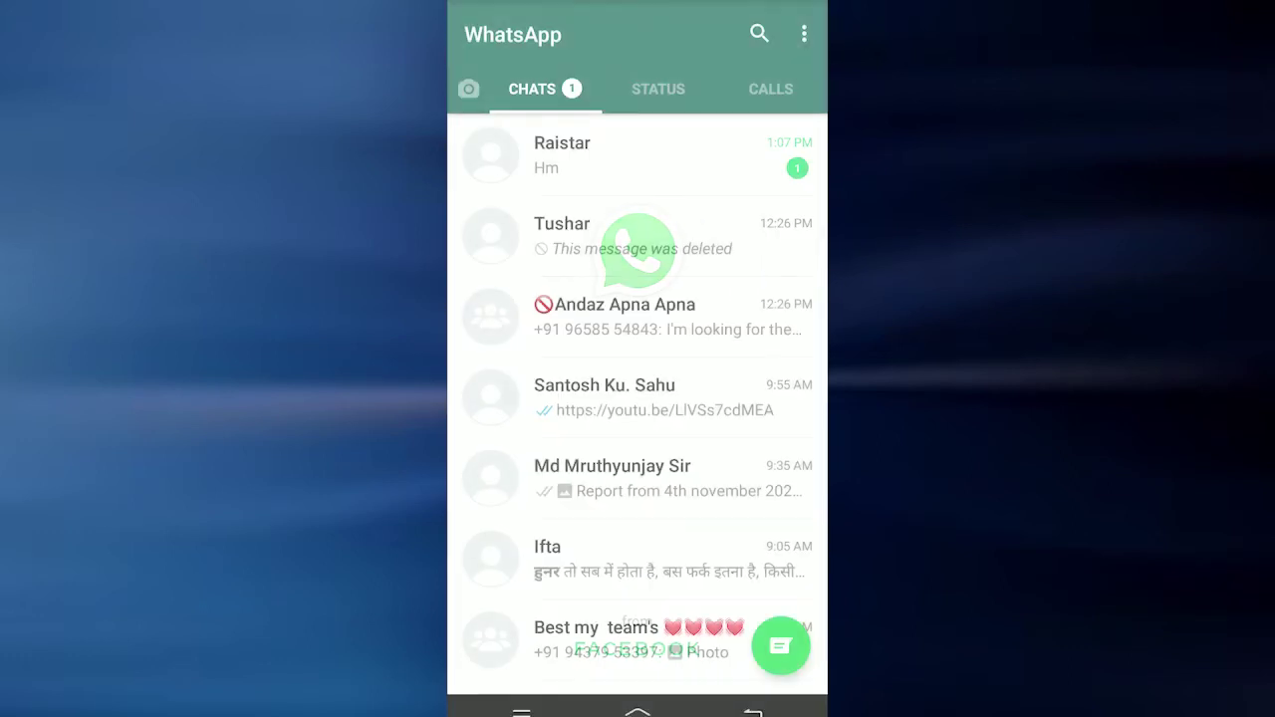
click(713, 166)
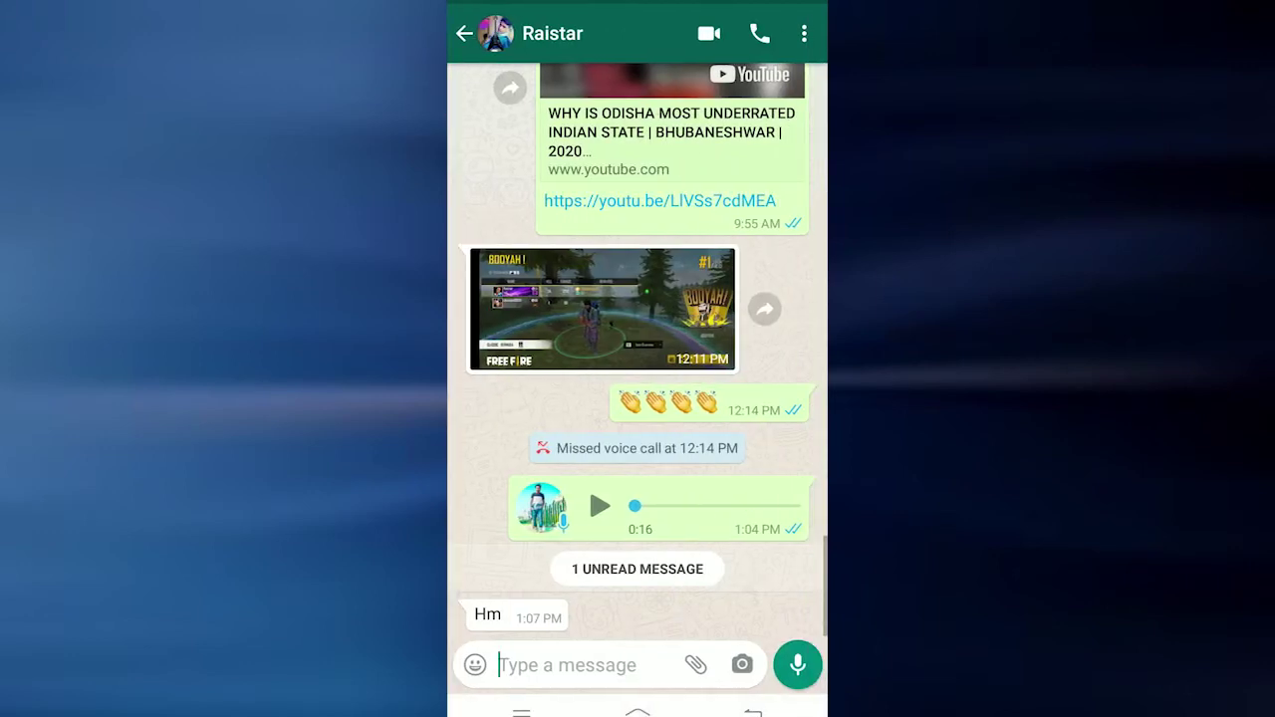
Step: Type a test word 'Kan' in the message box, then delete it
click(568, 664)
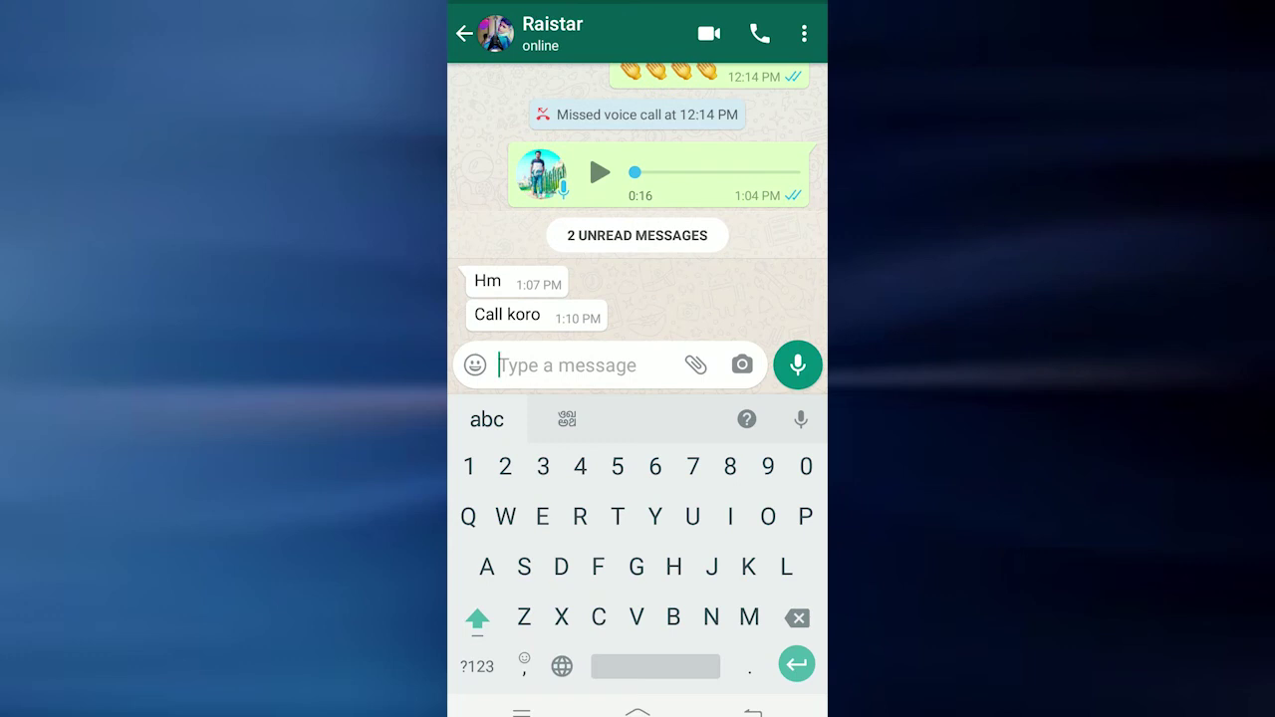
text(Kan)
key(BackSpace)
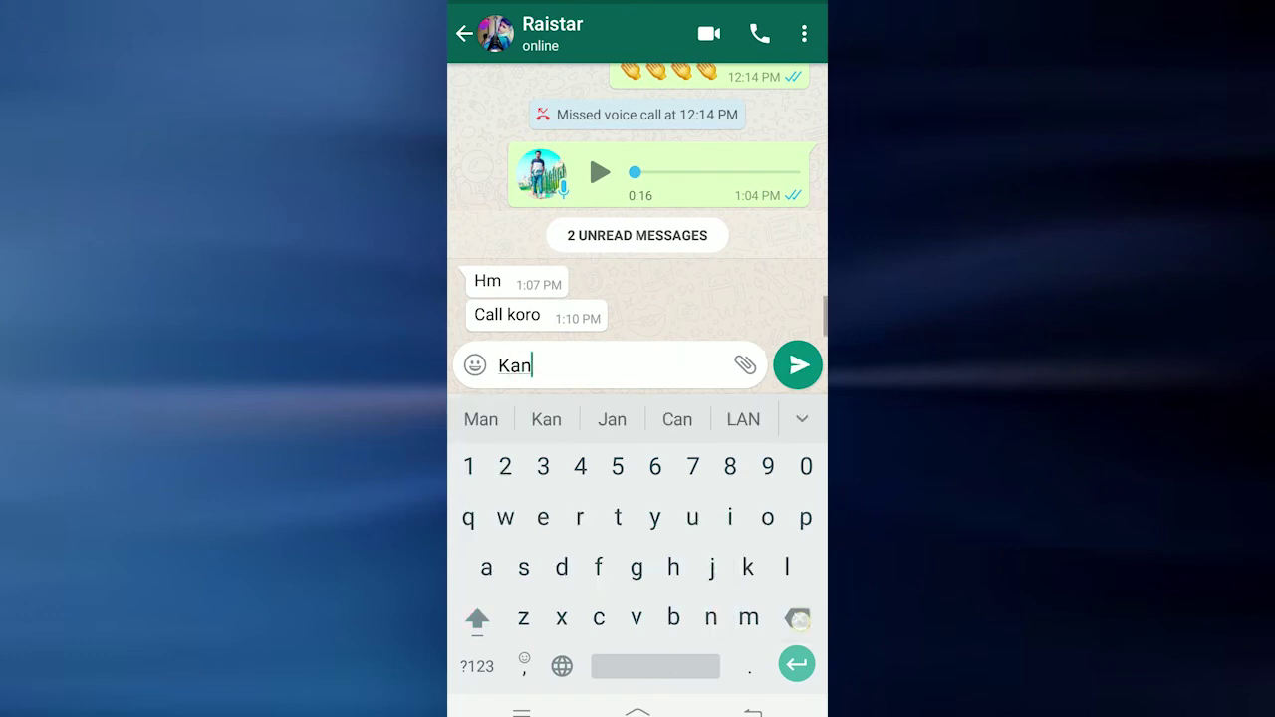
key(BackSpace)
key(BackSpace)
key(BackSpace)
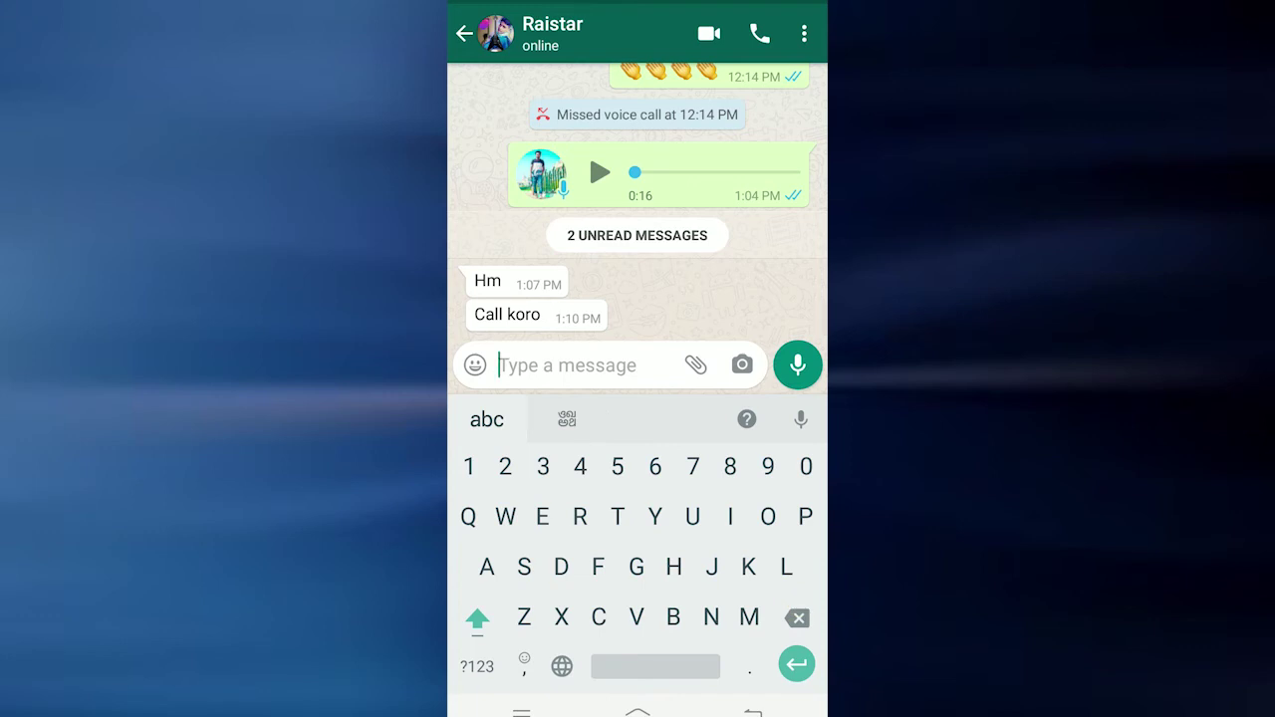
Step: Switch the input language to Odia with the phonetic transliteration layout
click(567, 419)
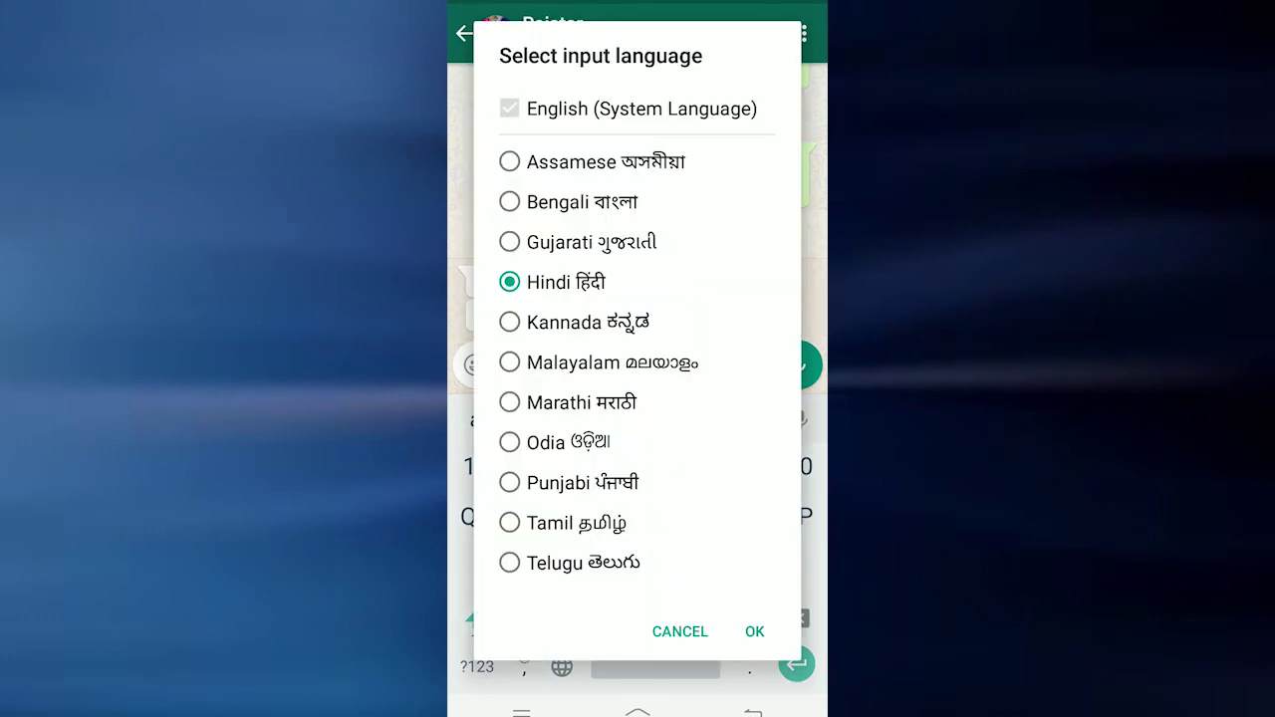
click(509, 442)
click(755, 632)
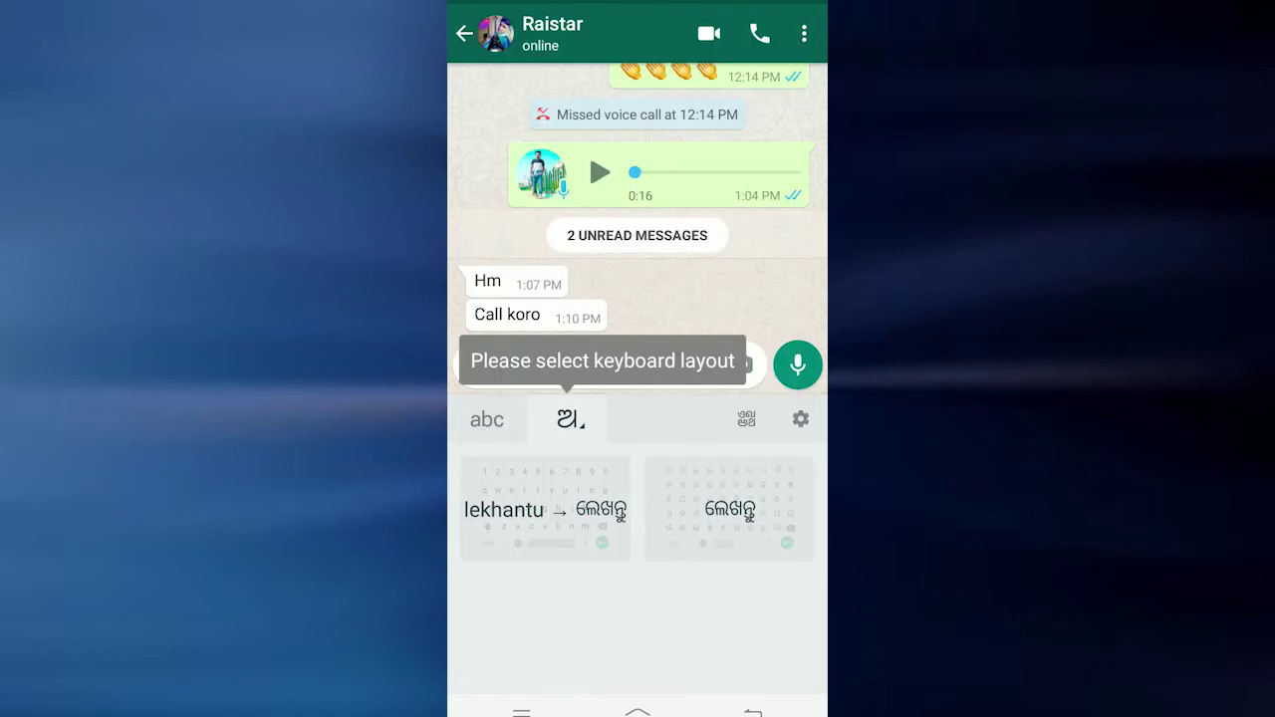
click(545, 509)
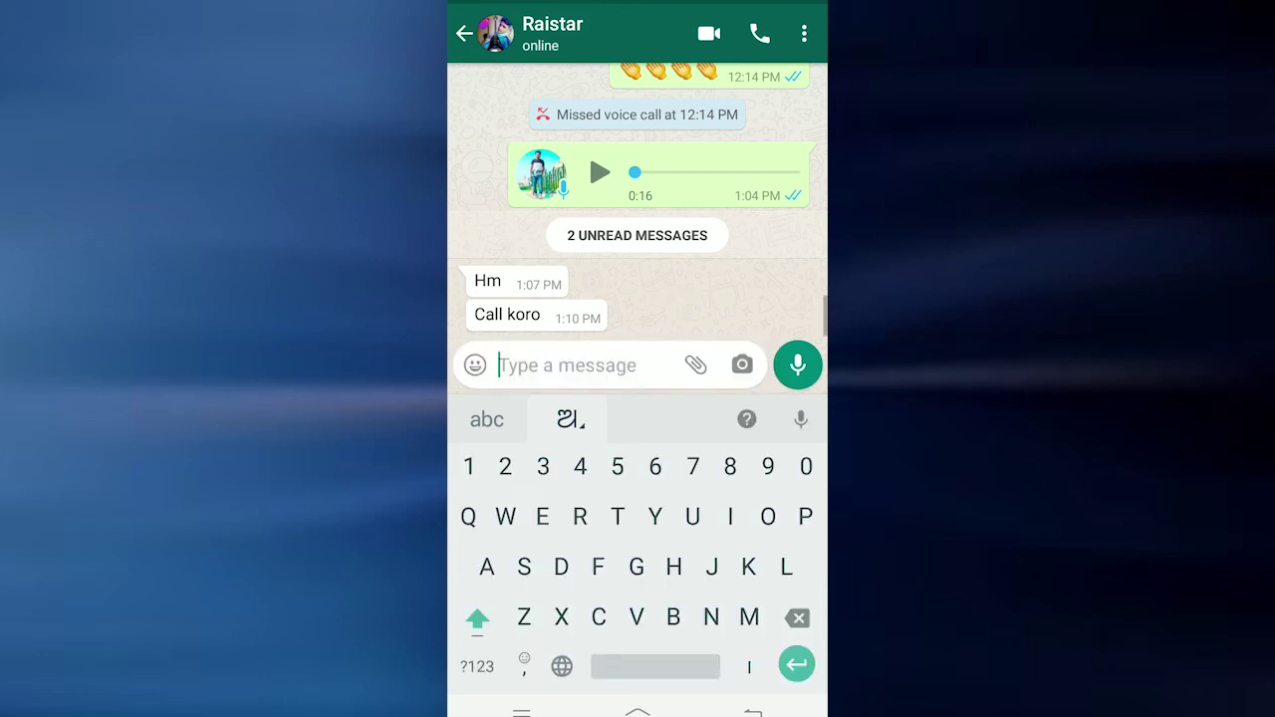
Step: Type 'kana karuchu' phonetically and send it as କଣ କରୁଛୁ
text(କଣ )
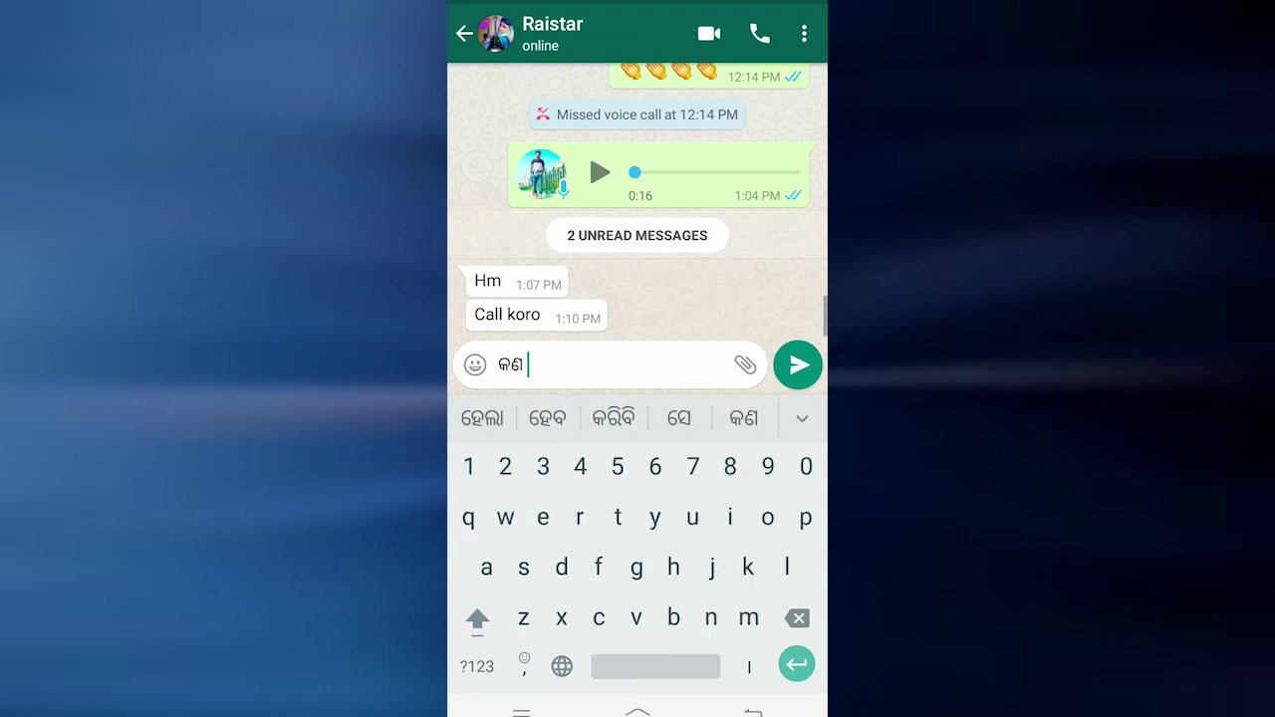
text(କରୁଚu)
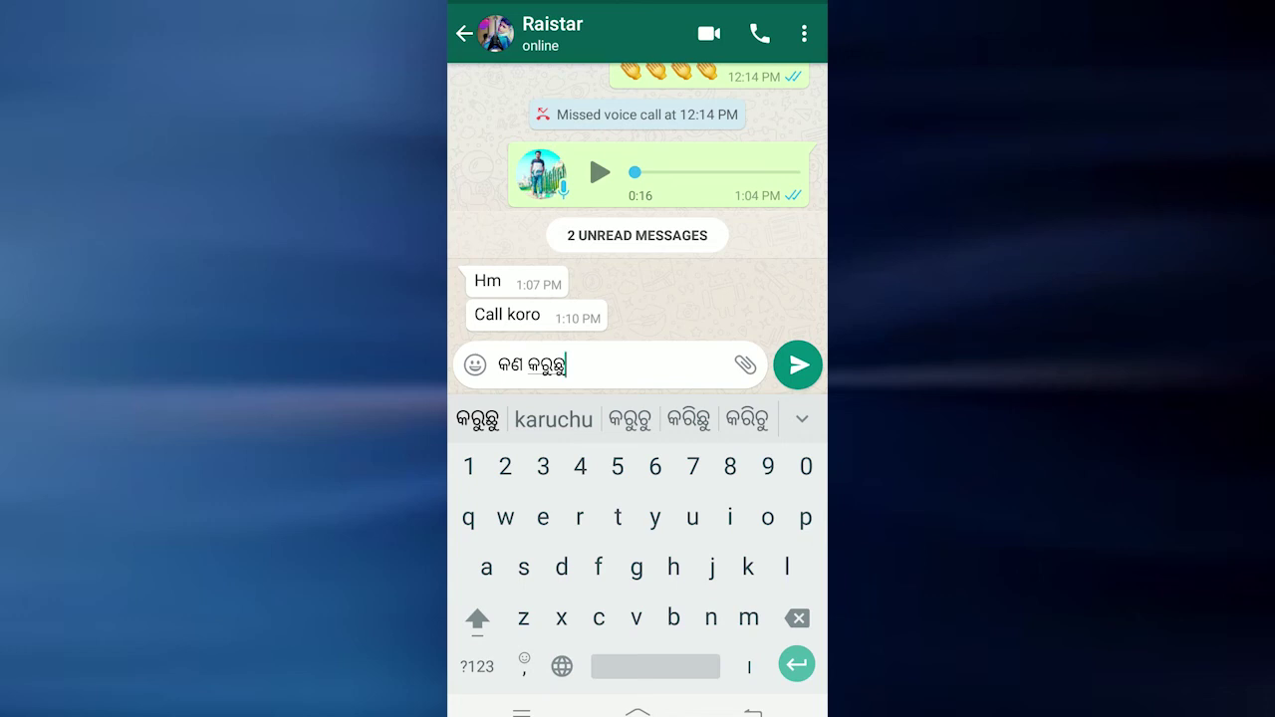
click(799, 365)
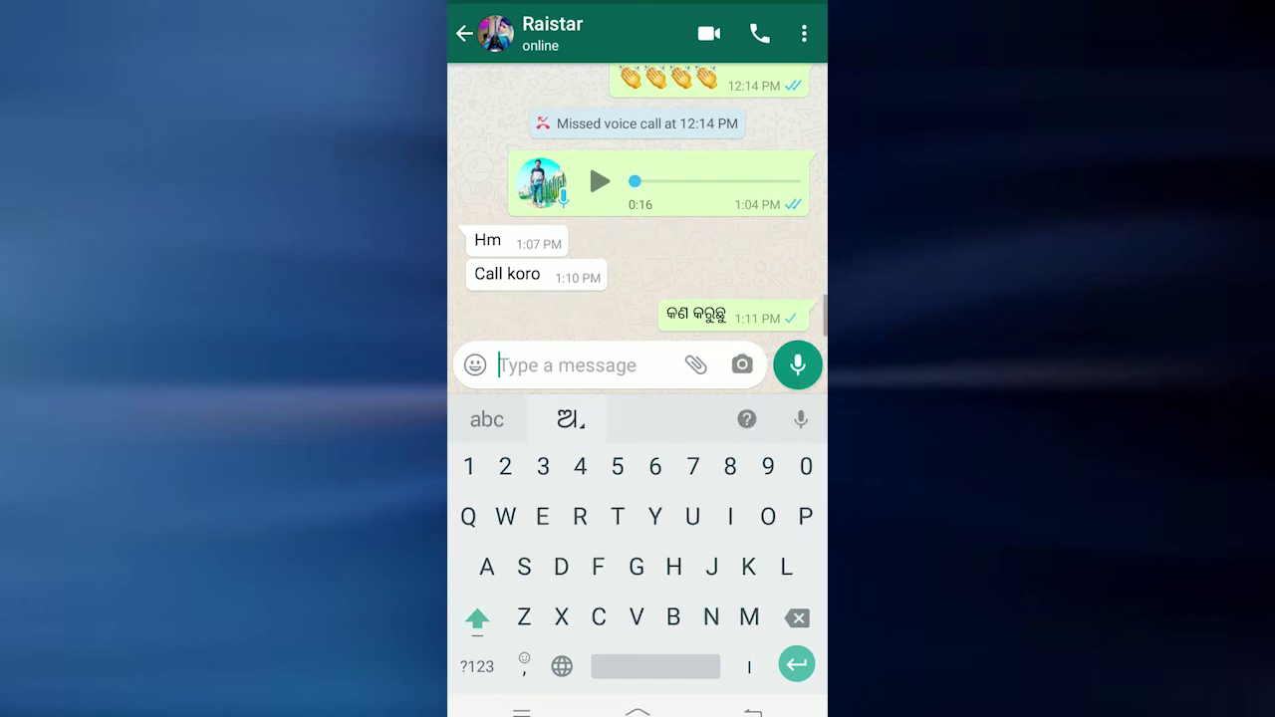